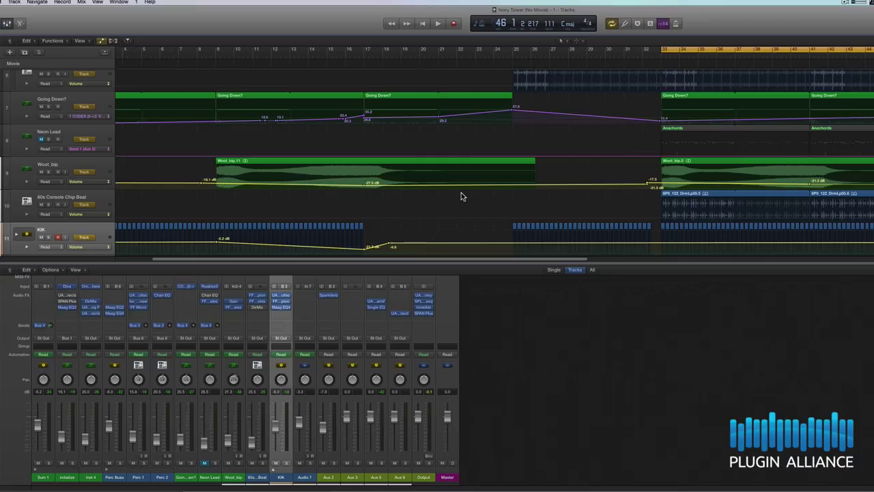
Play from bar 33 with automation hidden and the whole arrangement zoomed into view
key("space")
key("a")
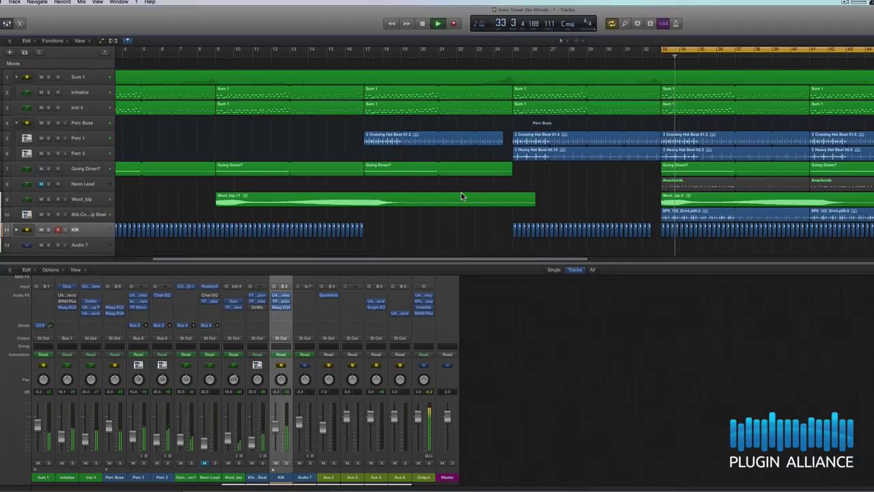
key("super+Left")
key("super+Left")
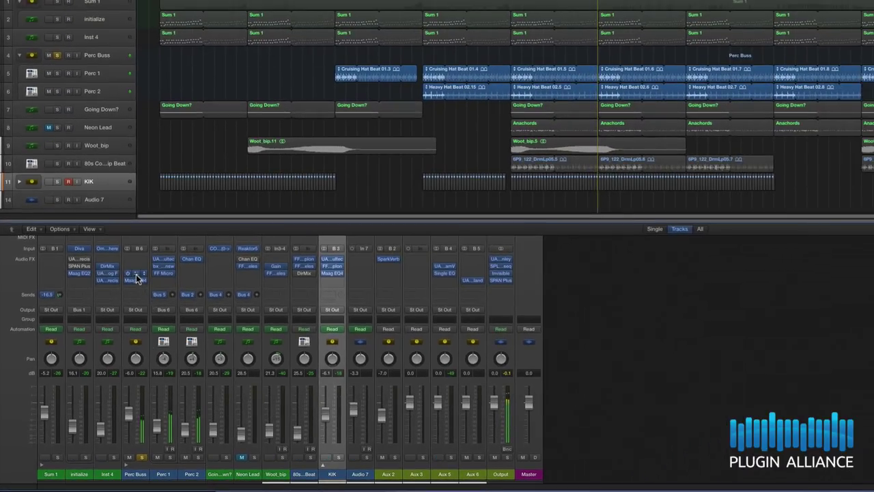
Bring up the Perc Buss's Maag EQ2 and EQ4 windows and flip the EQ2 curve-shape switch
left_click(136, 273)
left_click(136, 278)
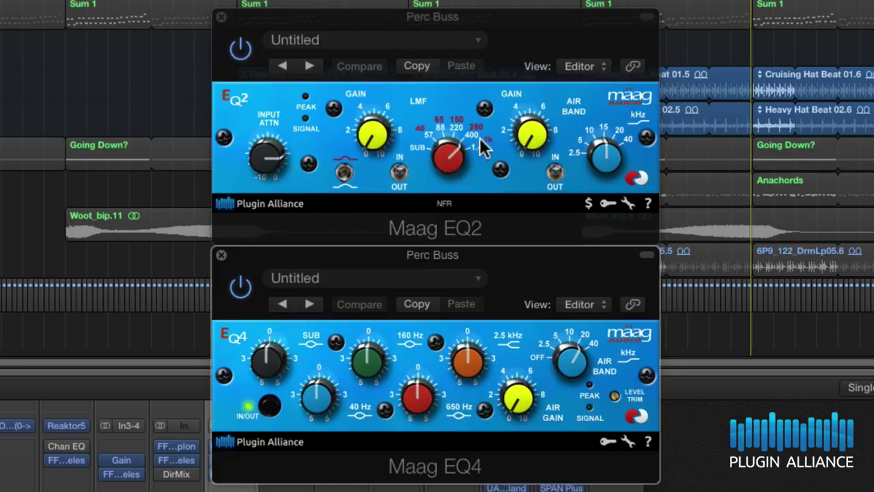
left_click(347, 176)
left_click(347, 174)
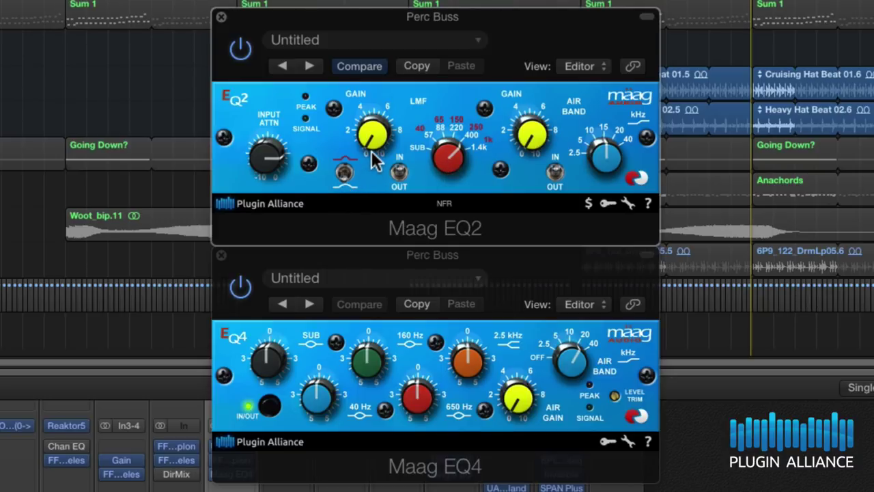
Boost the Perc Buss EQ2 low-mid gain, A/B it with bypass, and set Air Band gain to 6.0
left_click_drag(372, 141, 379, 42)
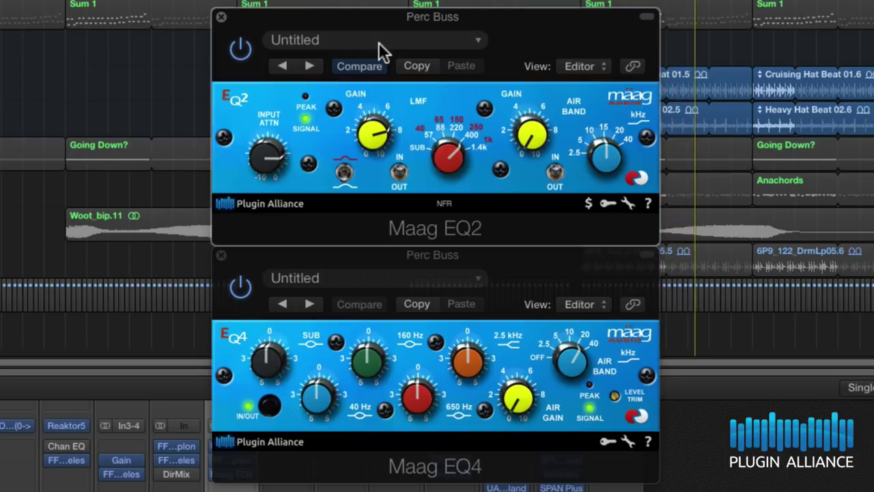
left_click(236, 53)
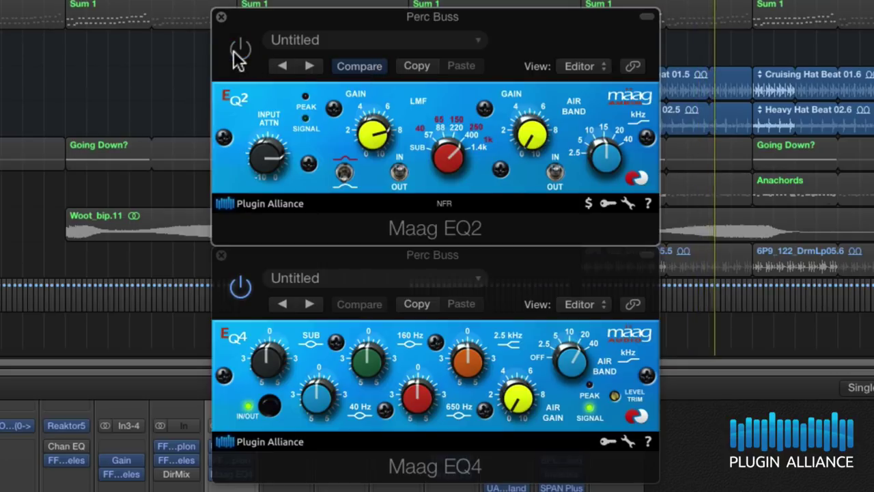
left_click(238, 53)
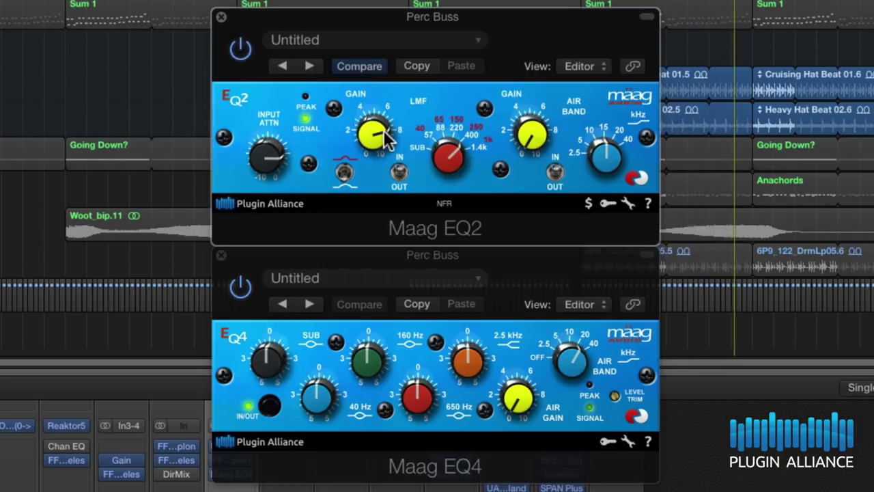
left_click_drag(387, 137, 387, 123)
left_click_drag(544, 132, 545, 66)
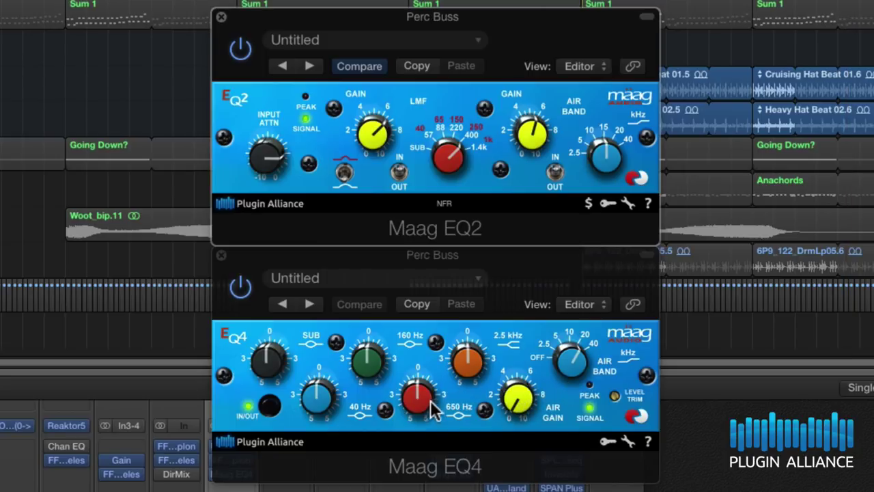
Set the Perc Buss EQ4 650 Hz band to +1.5 and its Air Gain to 3.5
left_click_drag(424, 403, 470, 359)
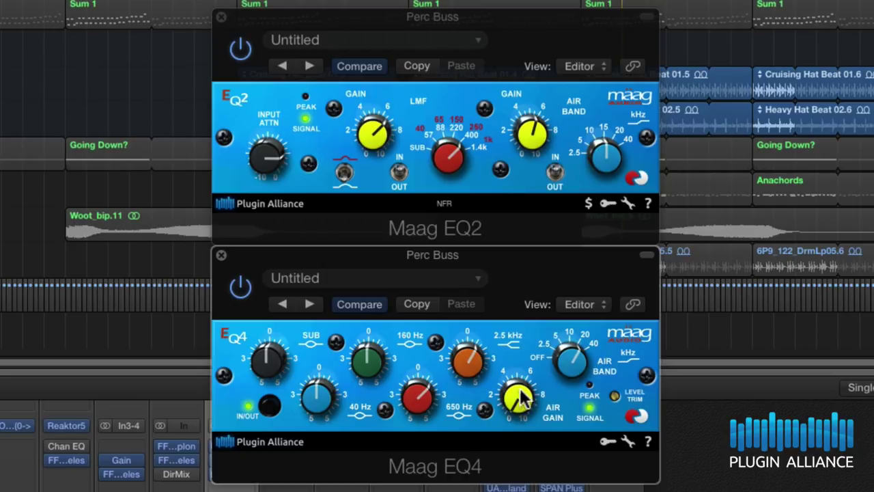
left_click_drag(521, 398, 530, 395)
left_click_drag(528, 364, 527, 350)
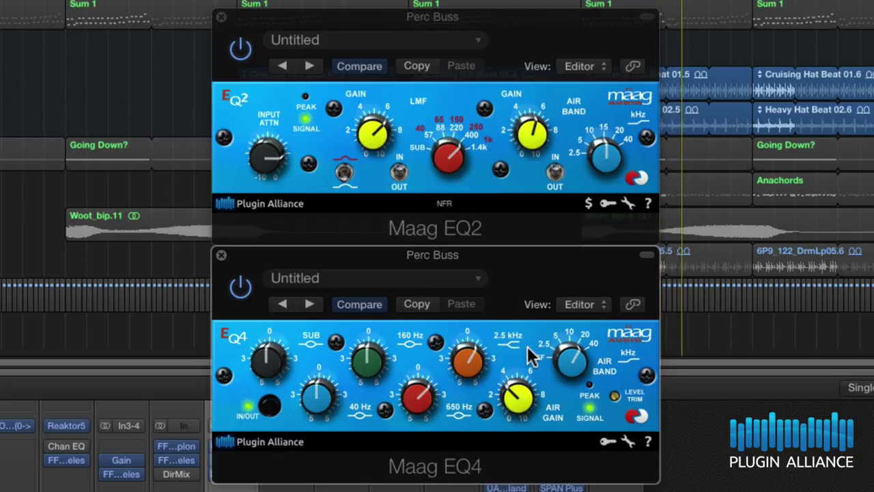
Bypass both Perc Buss EQs to compare, then re-enable them
left_click(240, 48)
left_click(241, 281)
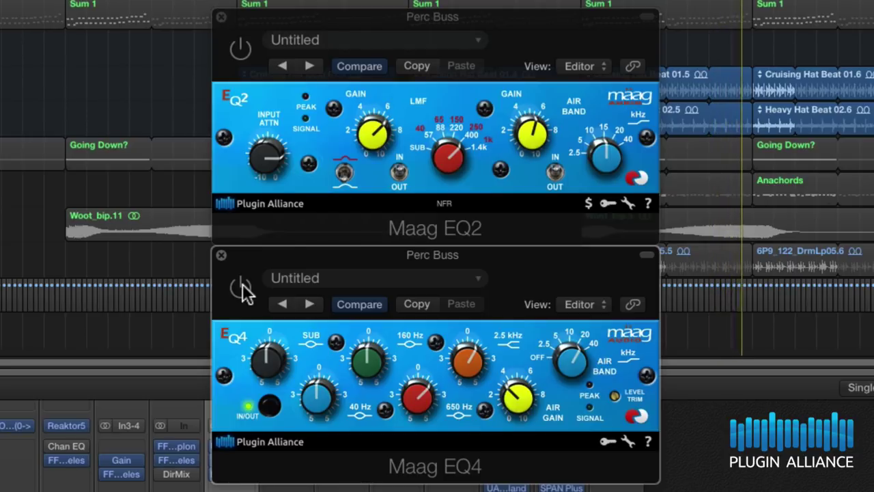
left_click(242, 287)
left_click(241, 50)
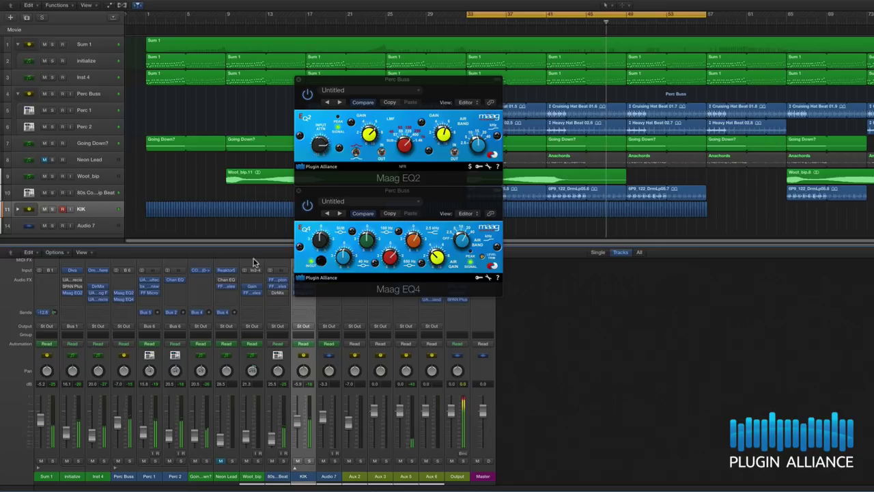
Close the Perc Buss EQ windows, then A/B the KIK Maag EQ4 and leave it in
left_click(298, 190)
left_click(298, 80)
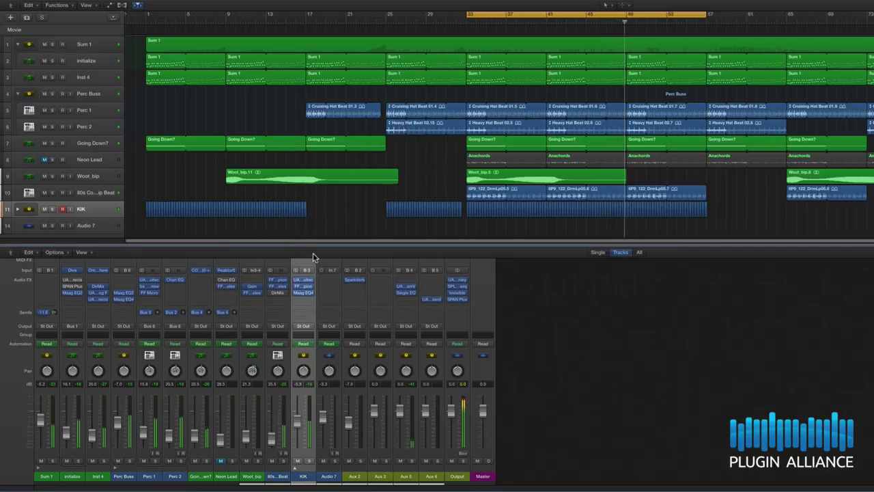
left_click(304, 293)
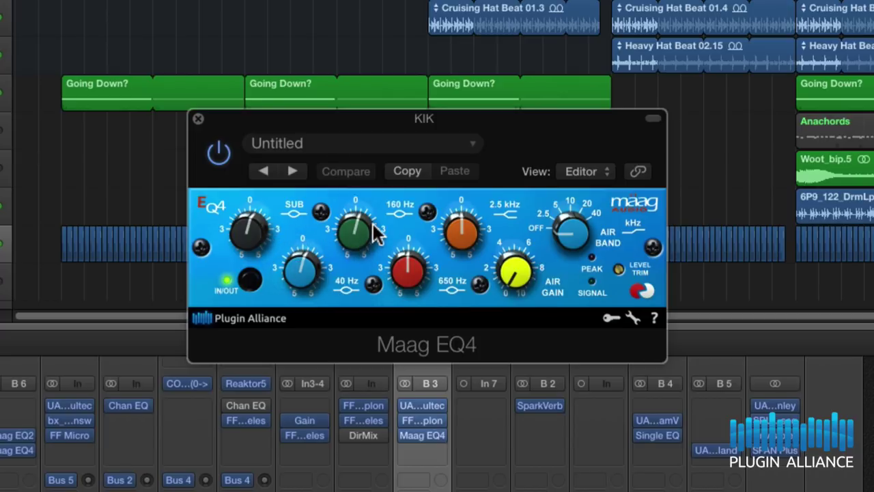
left_click(248, 283)
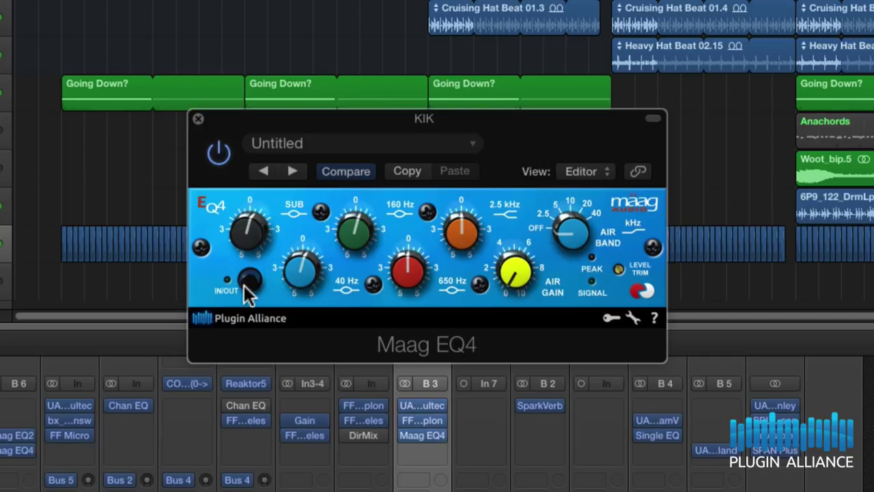
left_click(246, 285)
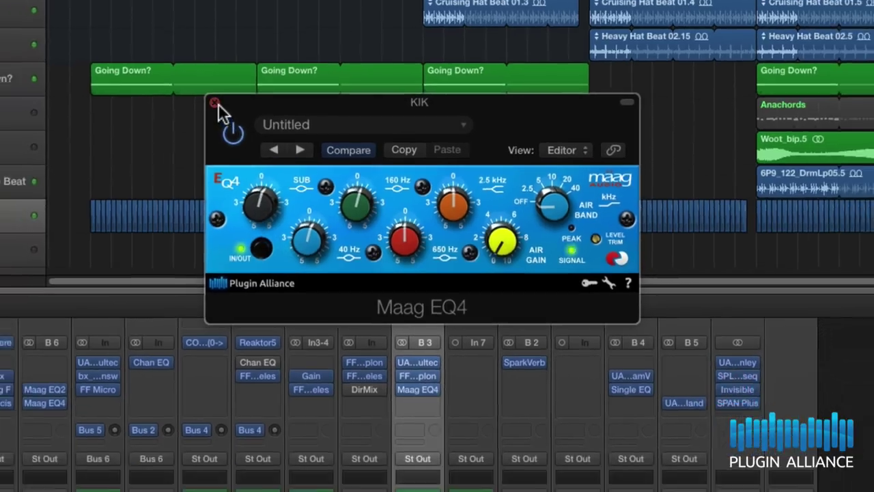
left_click(215, 103)
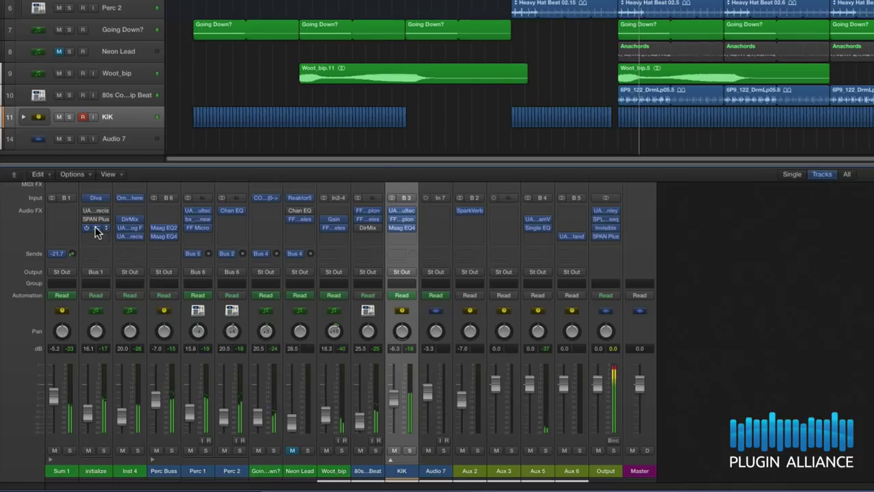
A/B the initialize track's Maag EQ2, then set Air Band gain 6.0 and LMF gain 3.0
left_click(96, 229)
left_click_drag(276, 24, 458, 51)
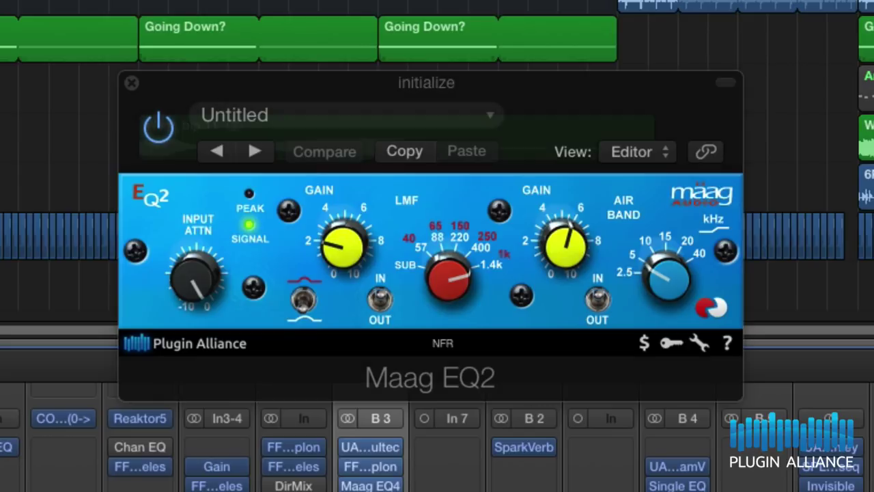
left_click(157, 127)
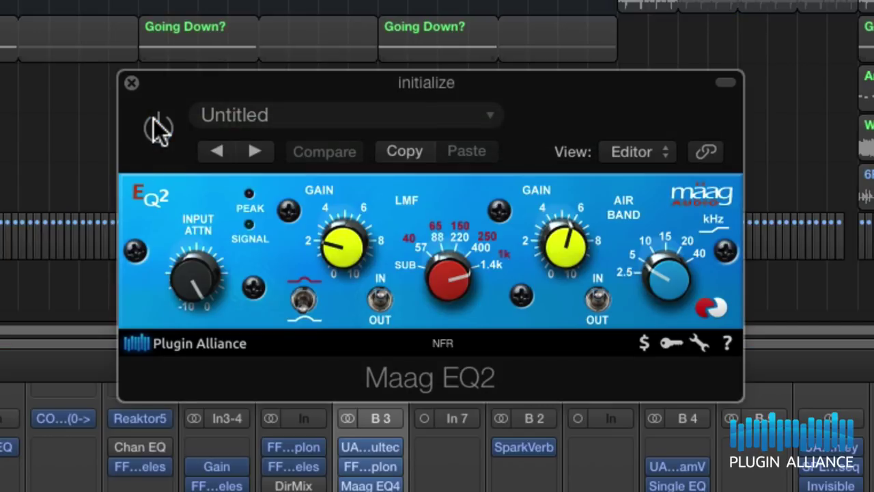
left_click(156, 128)
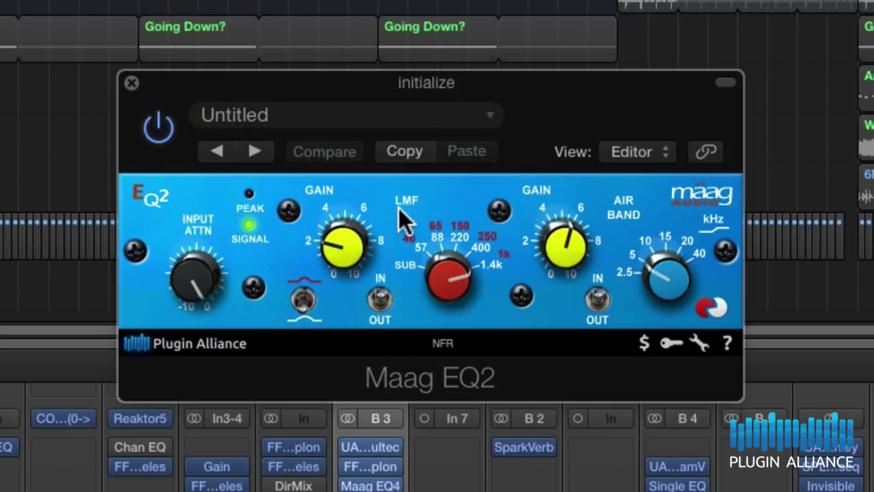
left_click_drag(567, 226, 573, 217)
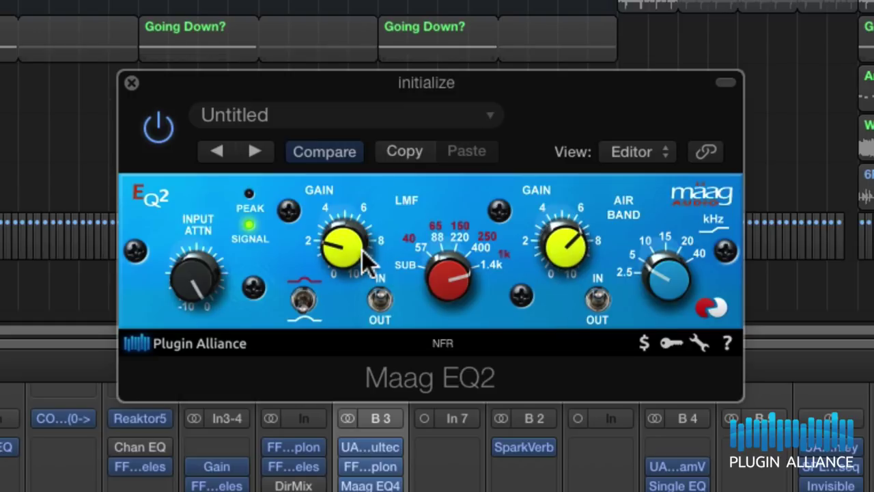
left_click_drag(365, 250, 361, 249)
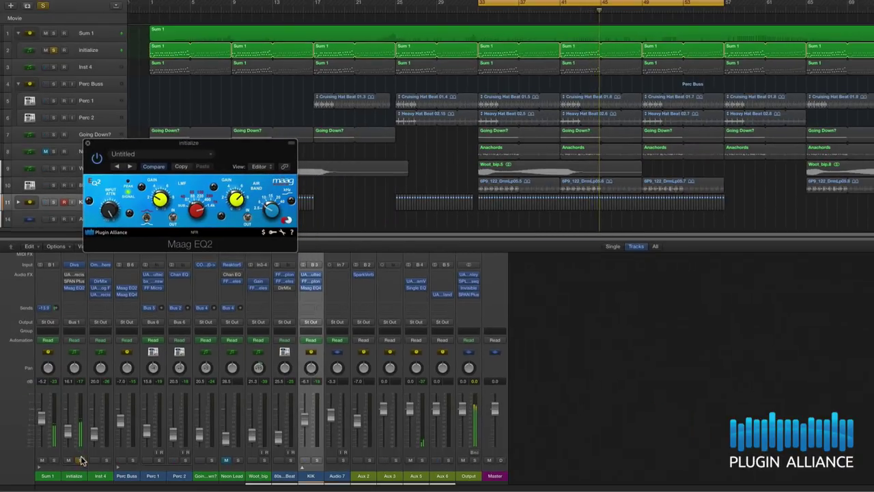
Reopen the Perc Buss's Maag EQ2 window from the main arrangement
left_click(145, 315)
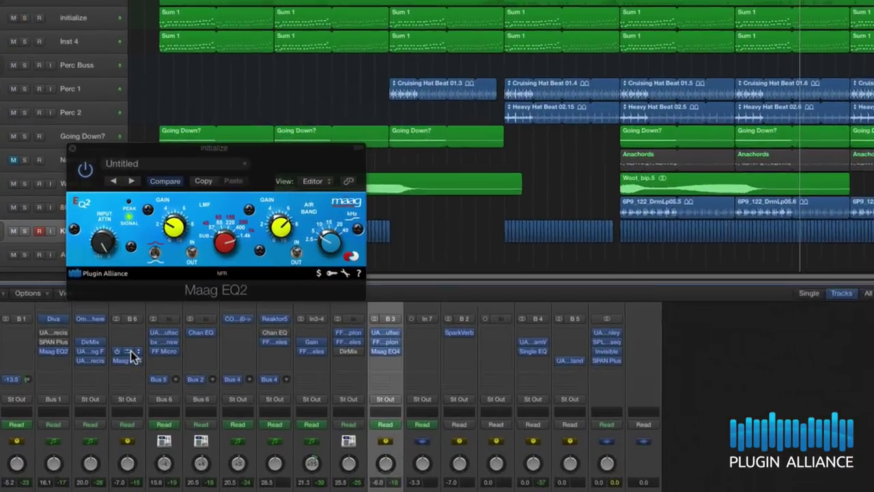
left_click(127, 292)
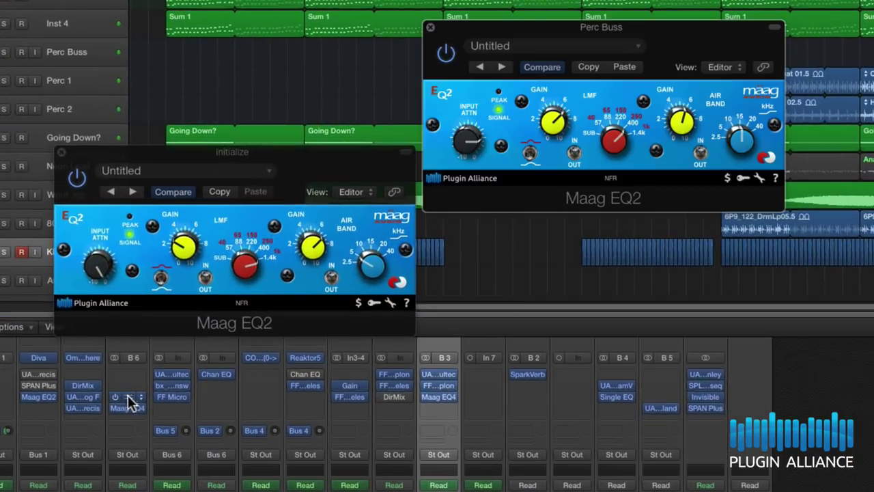